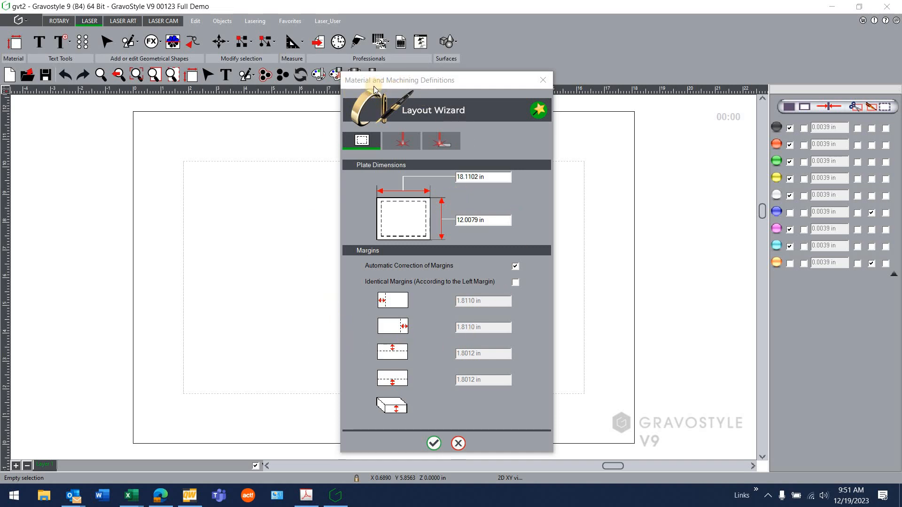
Set the plate dimensions to 3 in wide and 1 in high.
left_click(388, 82)
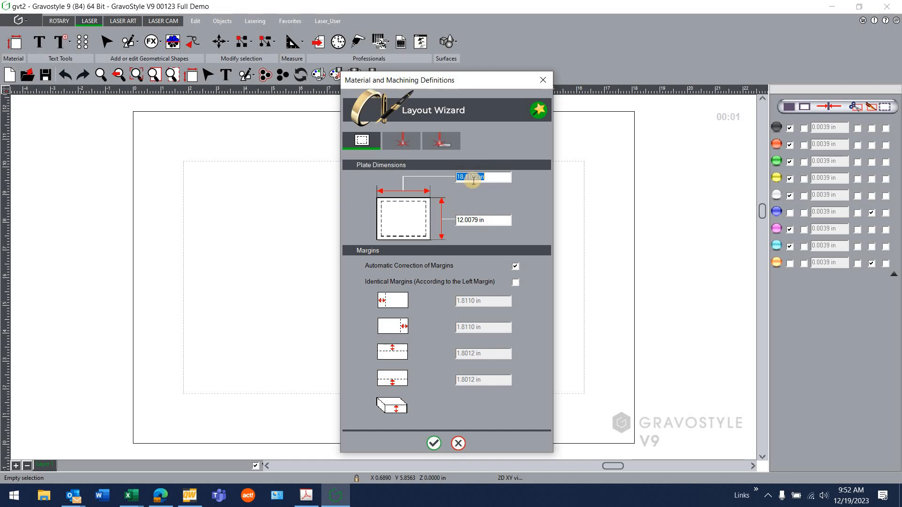
type("3")
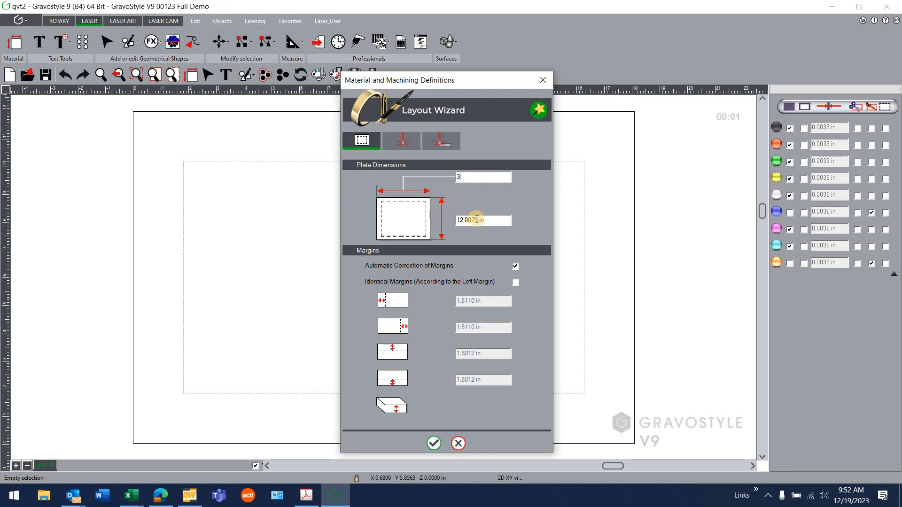
double_click(472, 221)
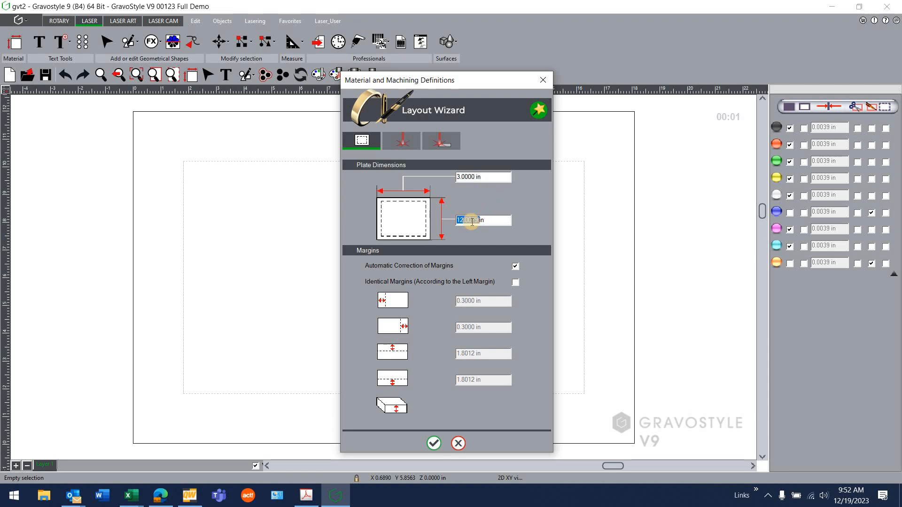
type("1")
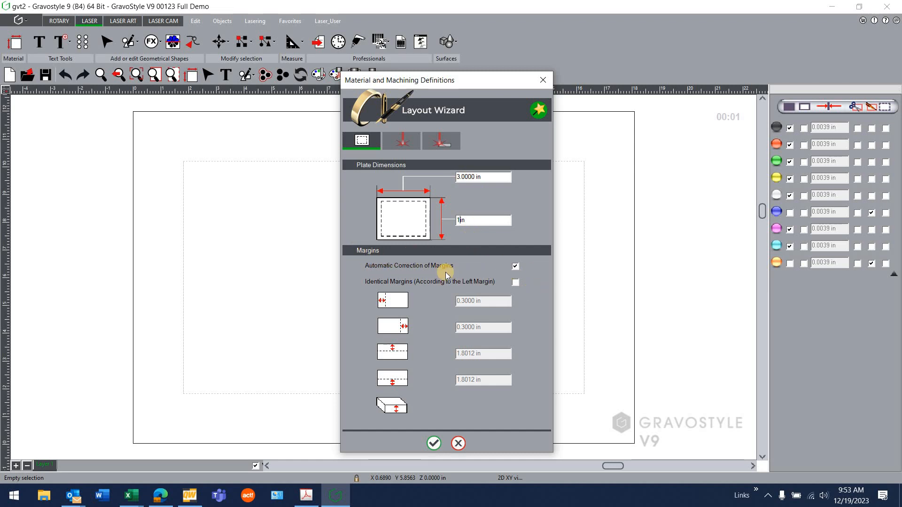
Disable automatic margin correction, make all margins identical to the left one, and set the left margin to 0.125 in.
left_click(515, 266)
left_click(515, 281)
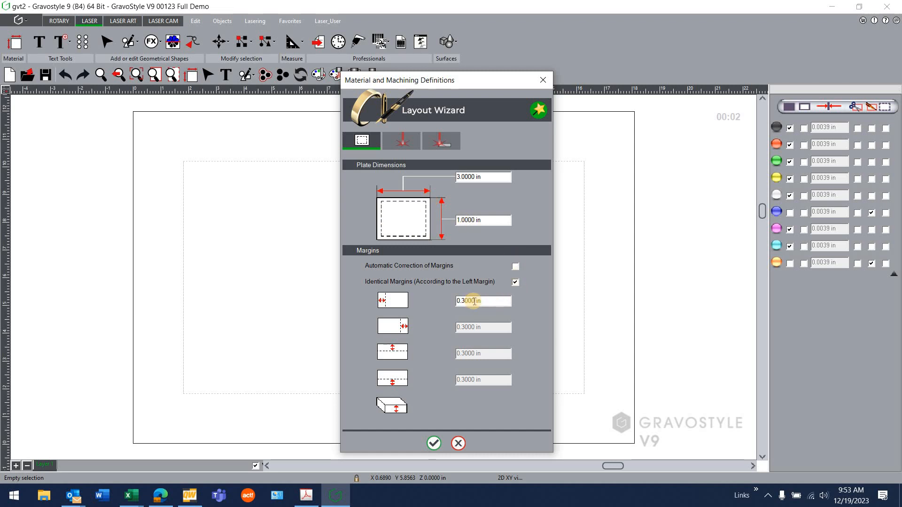
double_click(474, 301)
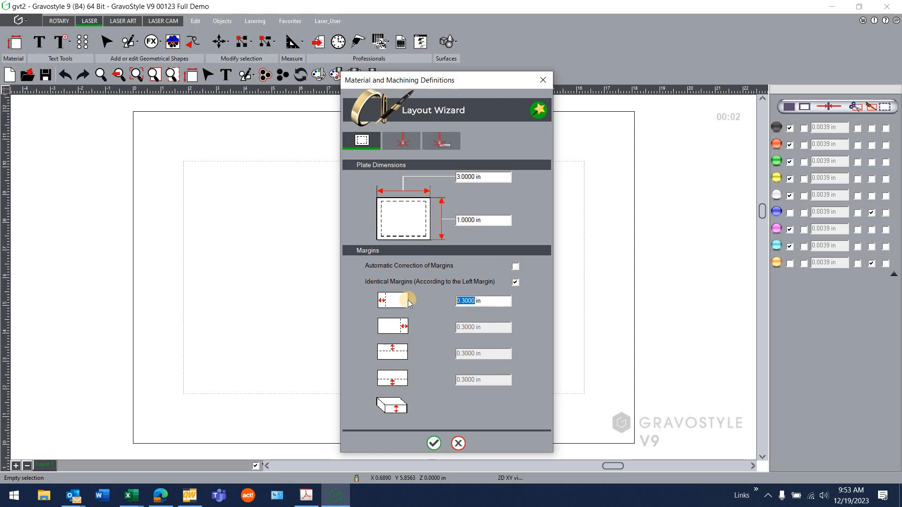
key("BackSpace")
type(".125")
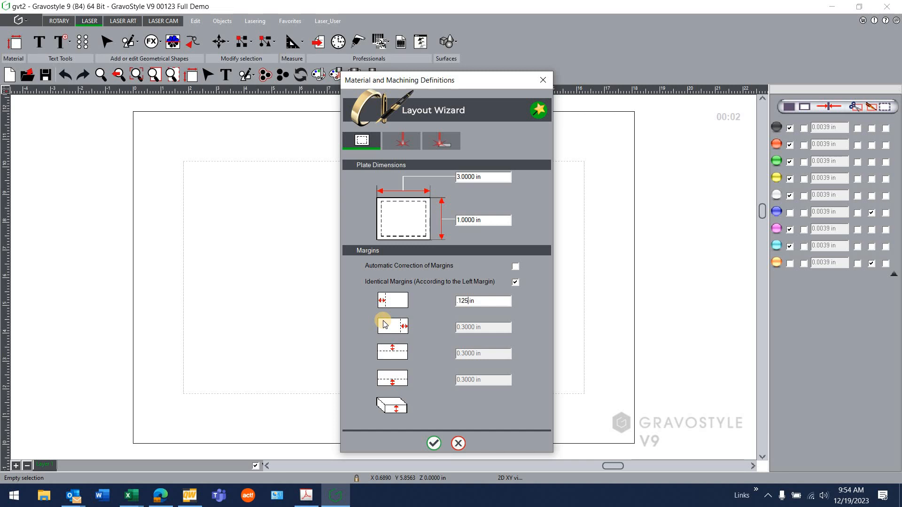
Turn off identical margins so each side can be edited individually, and turn them back on.
left_click(516, 282)
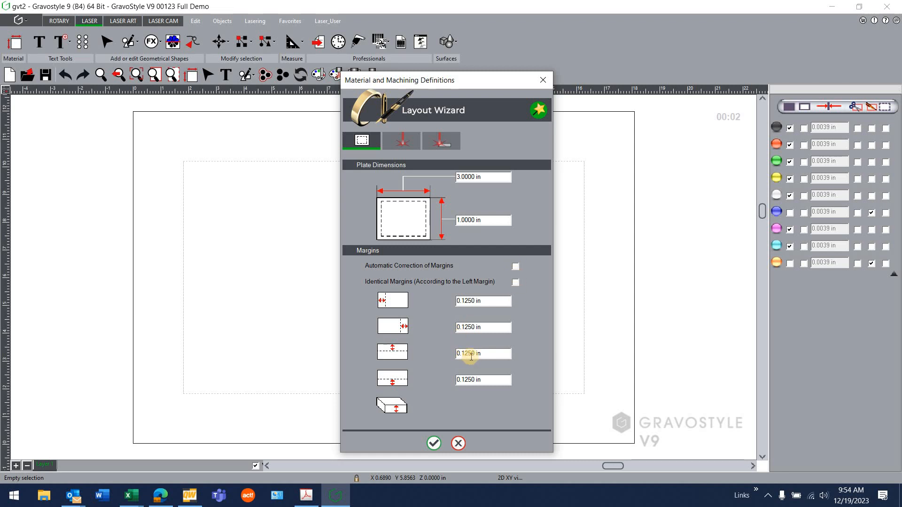
left_click(471, 356)
double_click(464, 301)
left_click(515, 282)
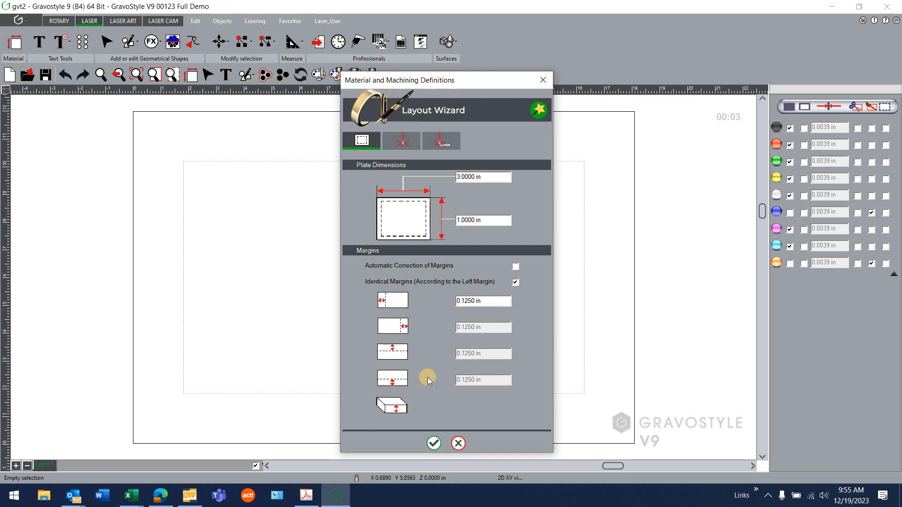
Try a rotated engraving orientation for the machine, return to the standard upright ABC orientation, and accept the layout definitions.
left_click(403, 140)
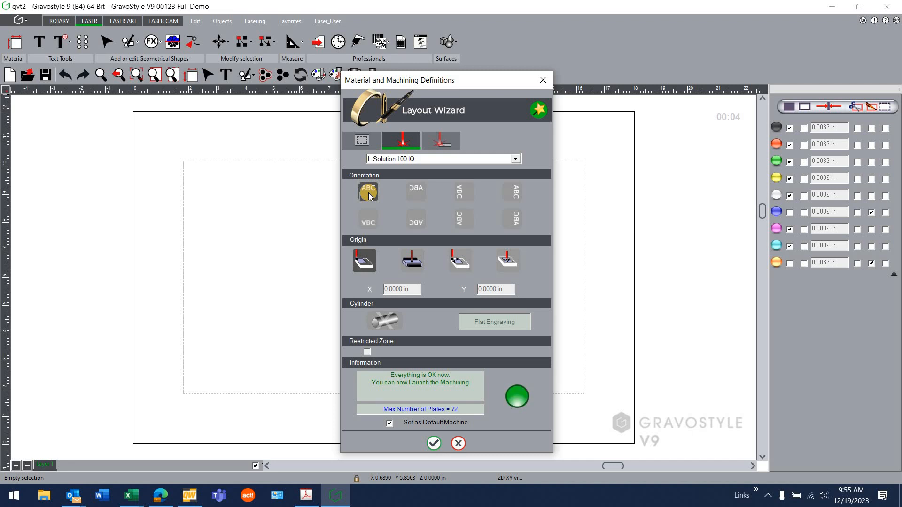
left_click(469, 219)
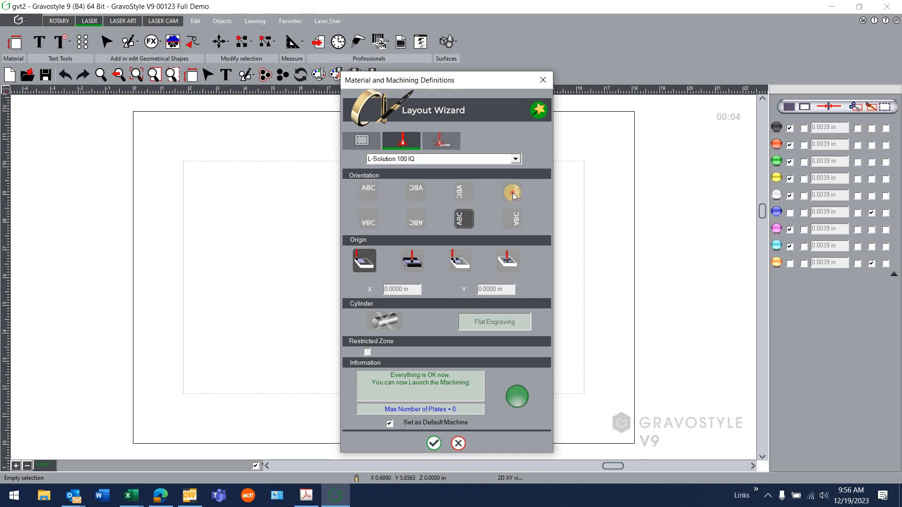
left_click(459, 219)
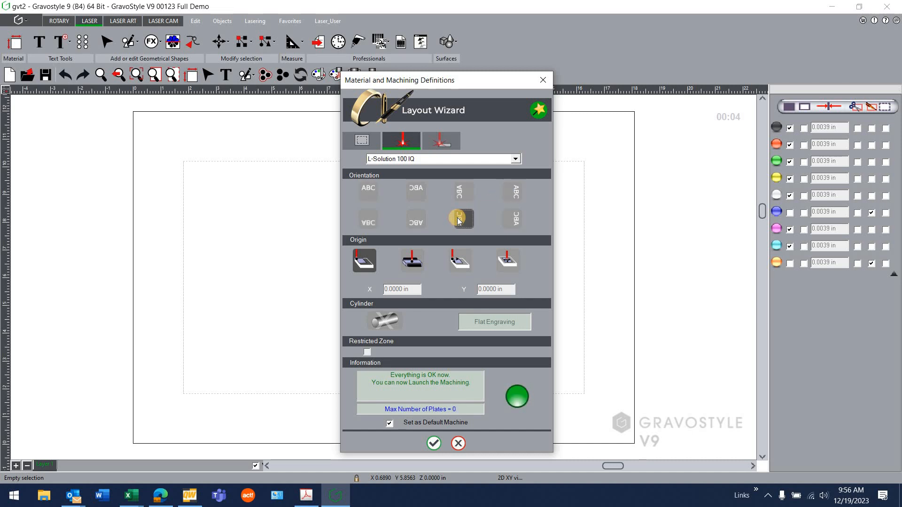
left_click(367, 193)
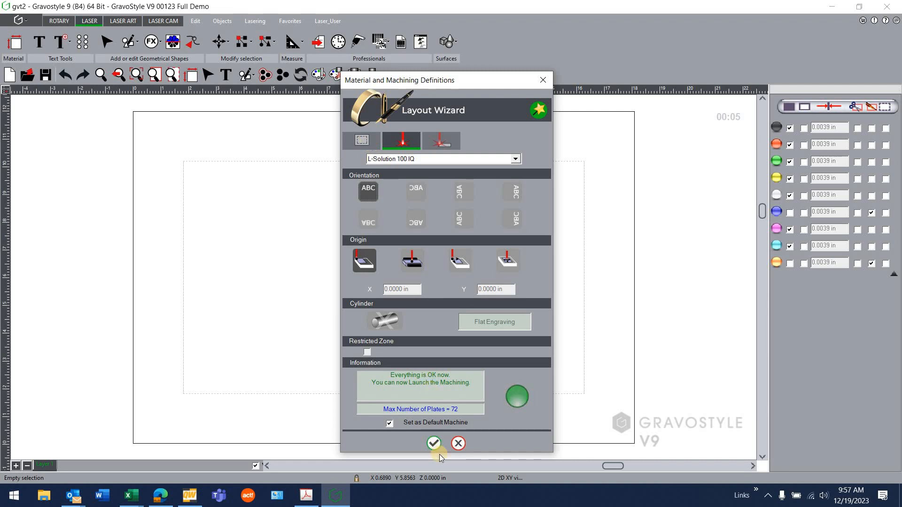
left_click(434, 441)
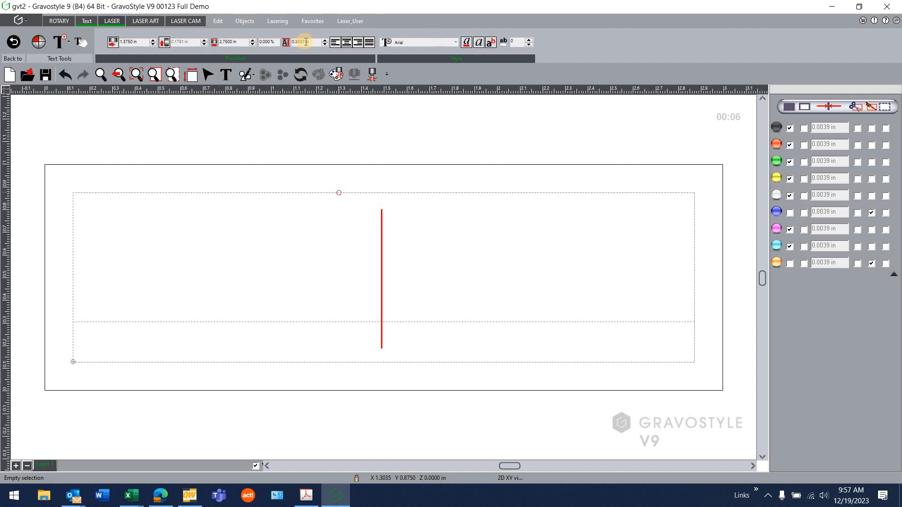
Browse the Gravograph and TrueType font lists and choose Arial as the text font.
double_click(308, 42)
double_click(298, 42)
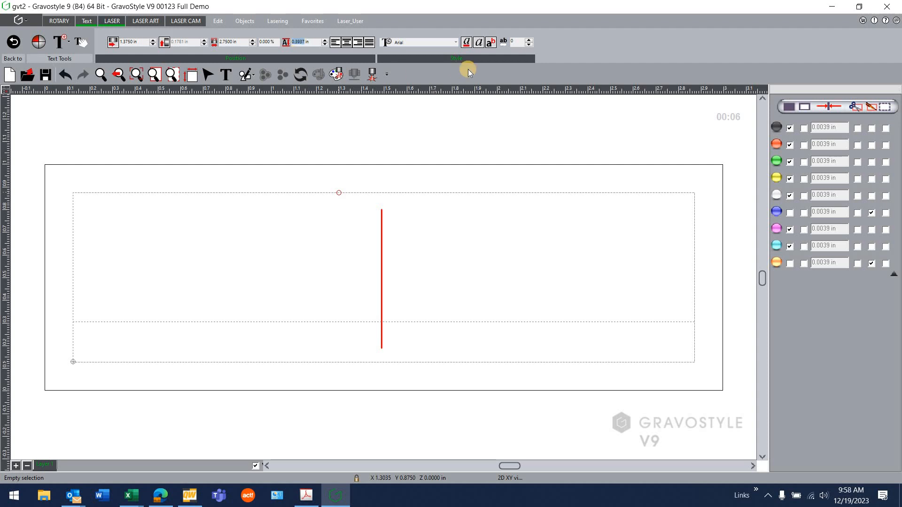
left_click(455, 42)
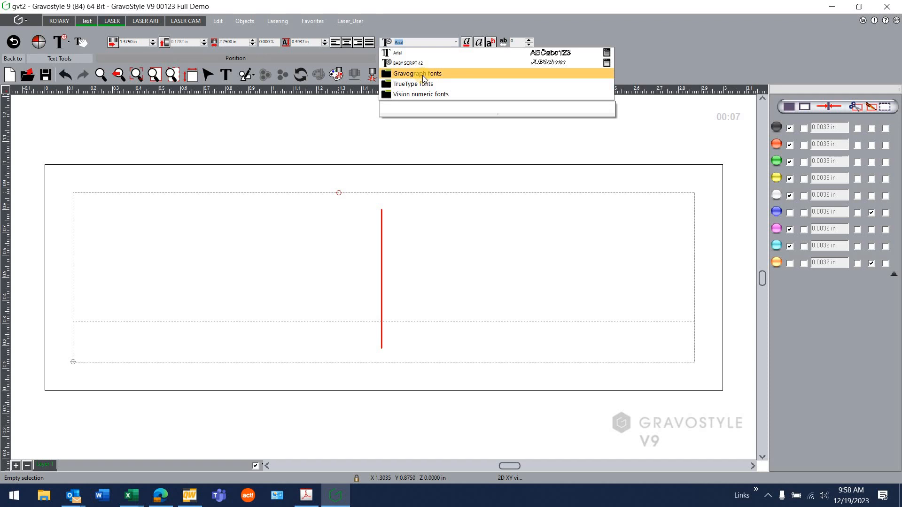
left_click(422, 75)
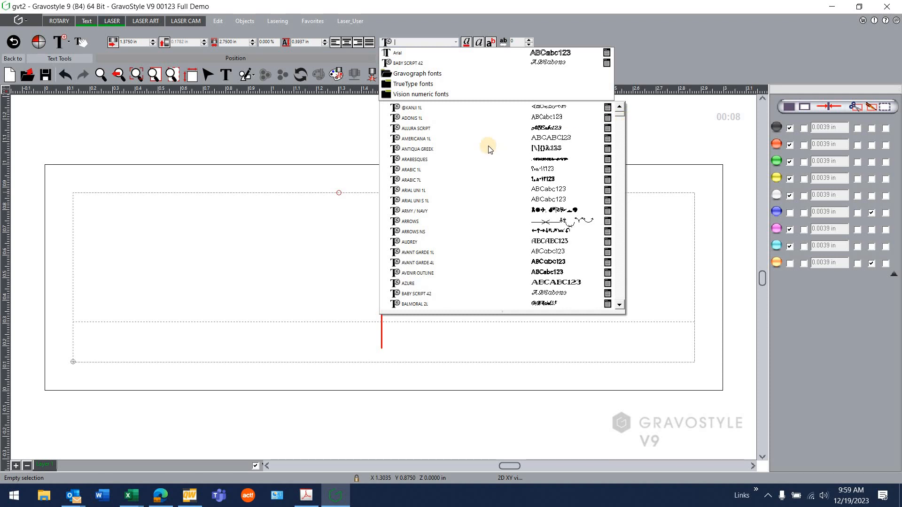
mouse_move(488, 148)
left_click_drag(623, 129, 627, 185)
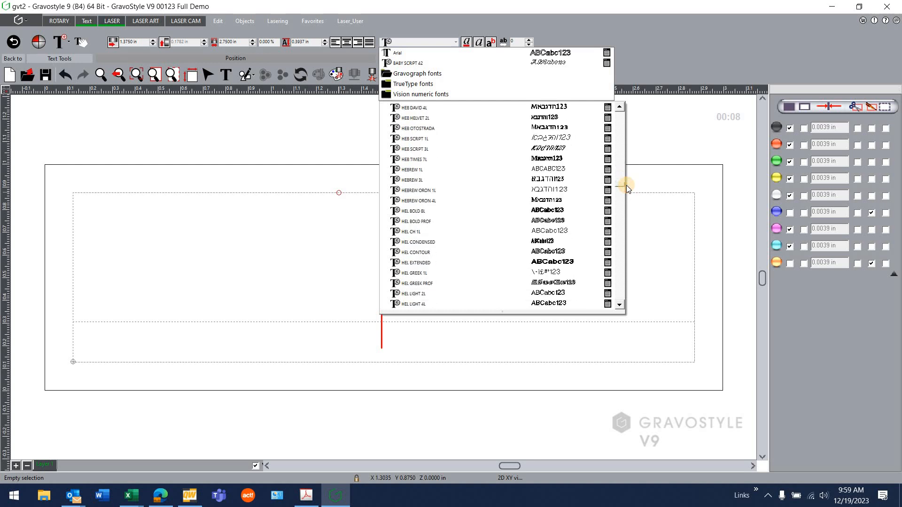
left_click_drag(625, 185, 621, 111)
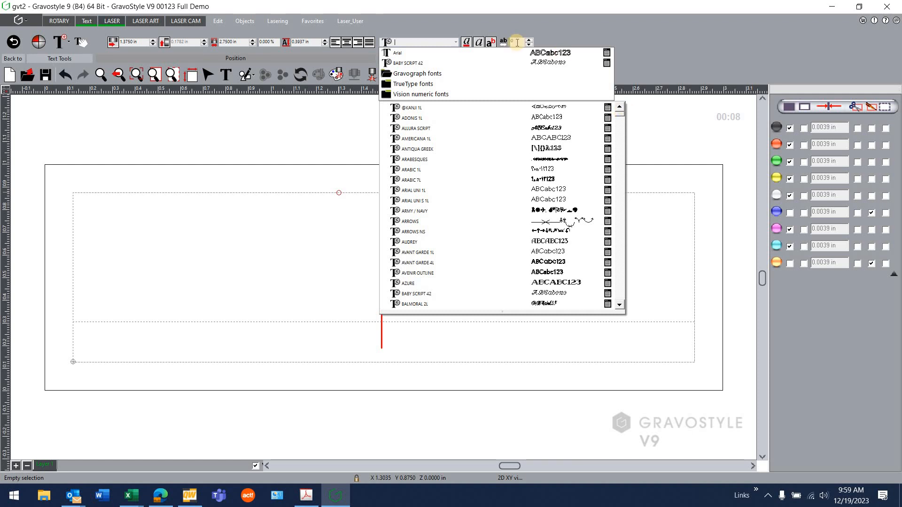
left_click(415, 84)
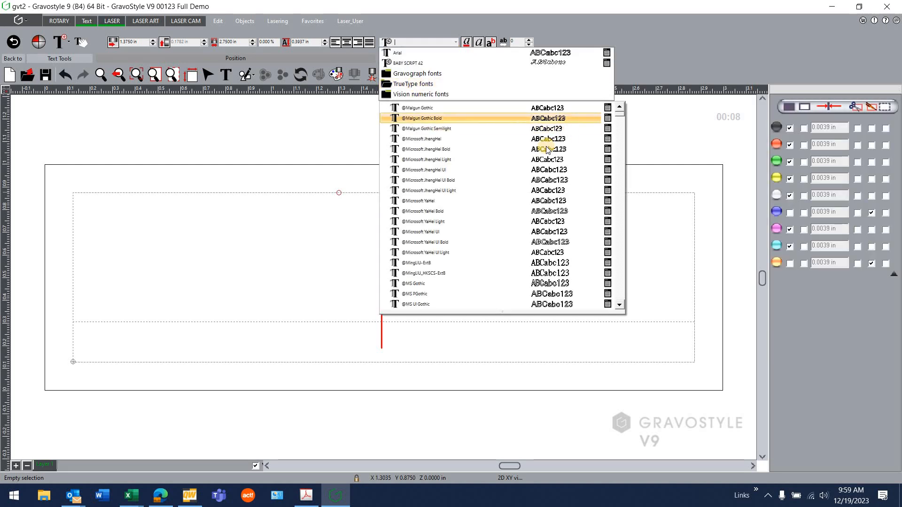
left_click(430, 54)
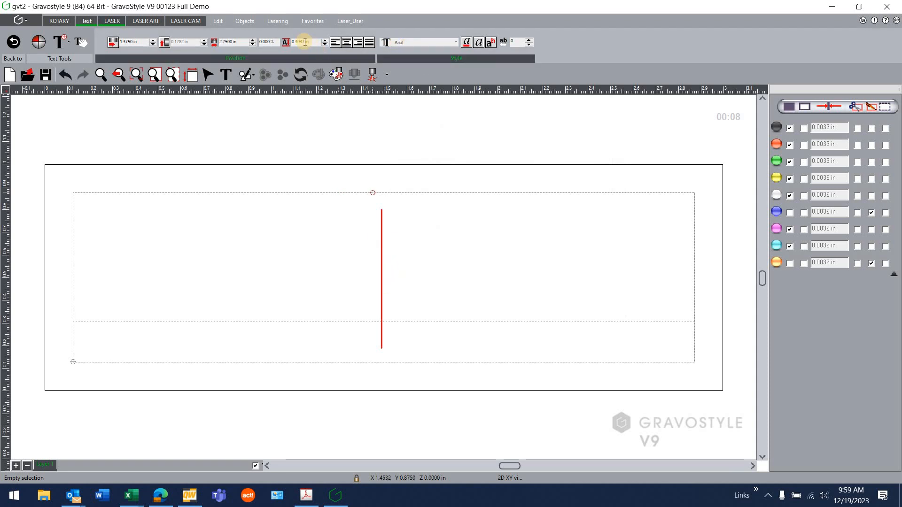
Set the text height to 0.25 in and write "Gravostyle 9" as the first line on the plate.
left_click(304, 42)
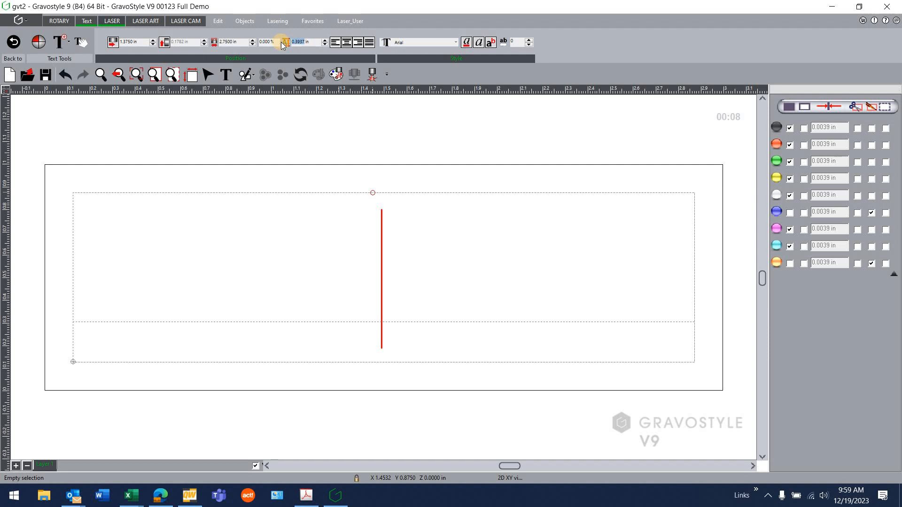
type("25")
left_click(284, 42)
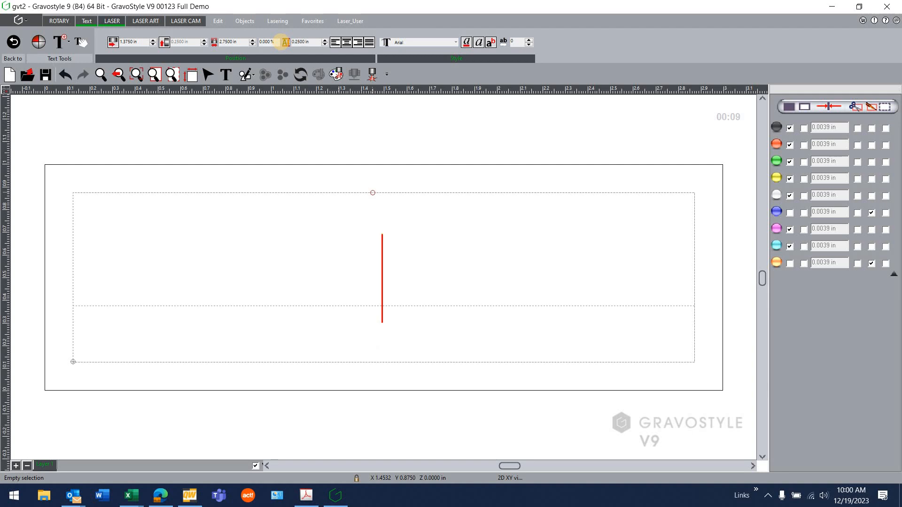
type("Grav")
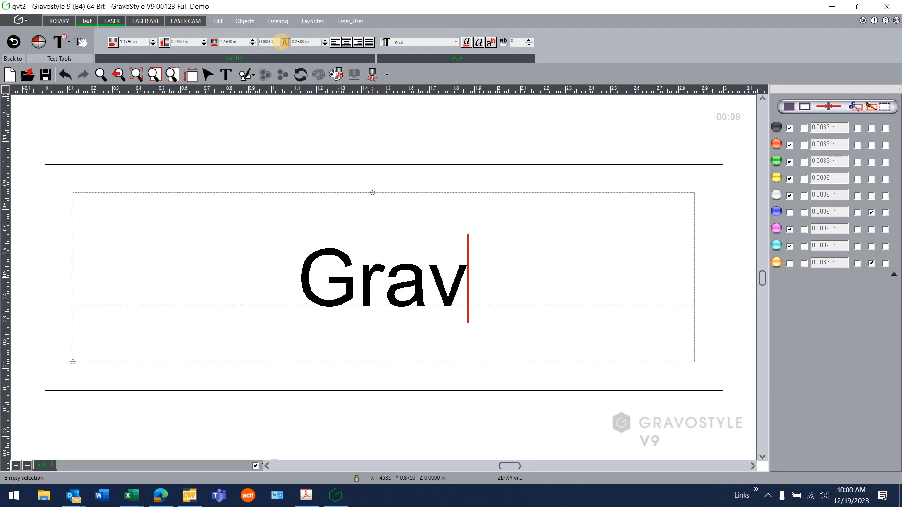
type("ostyle ")
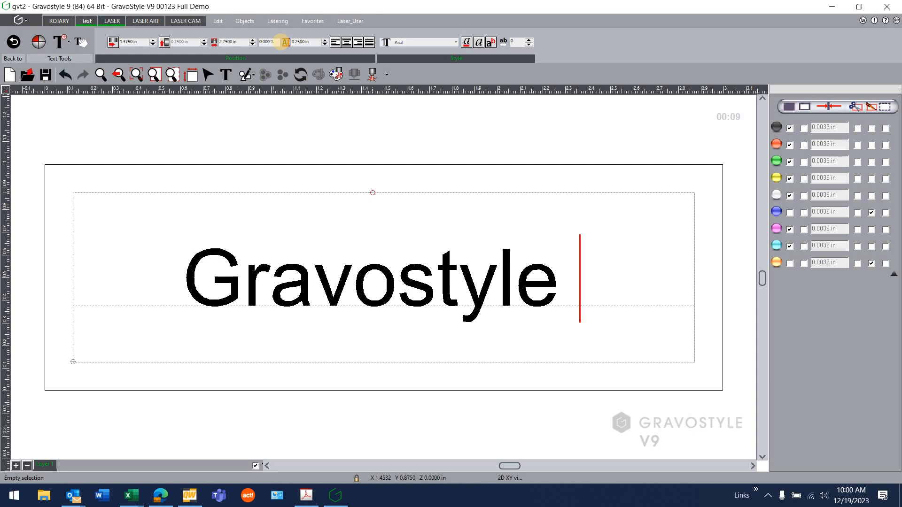
type("9")
key("Return")
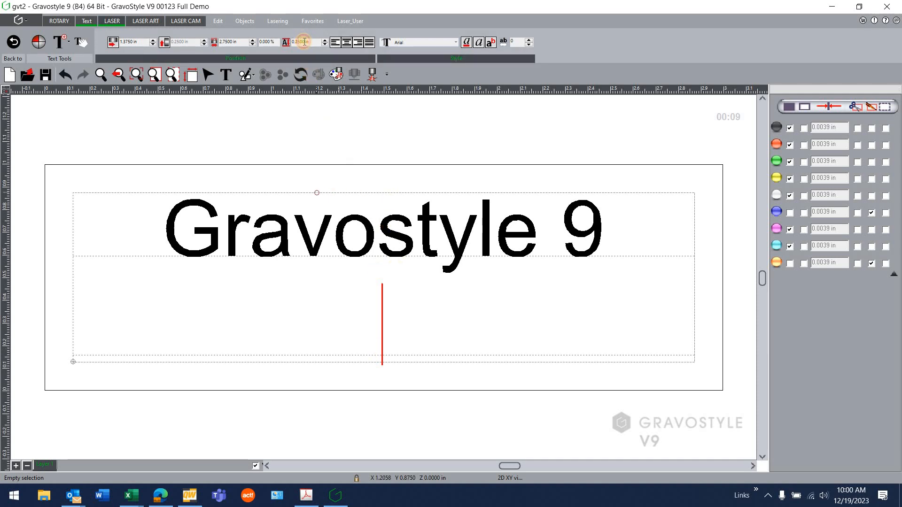
Set the second line's text height to 0.185 in and write "Laser Mode".
left_click_drag(305, 42, 287, 42)
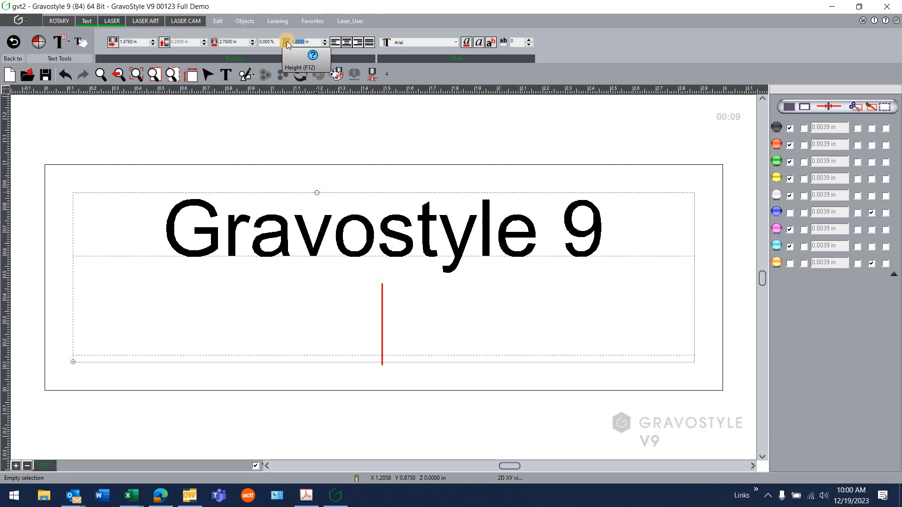
key("BackSpace")
type("0.185")
key("Return")
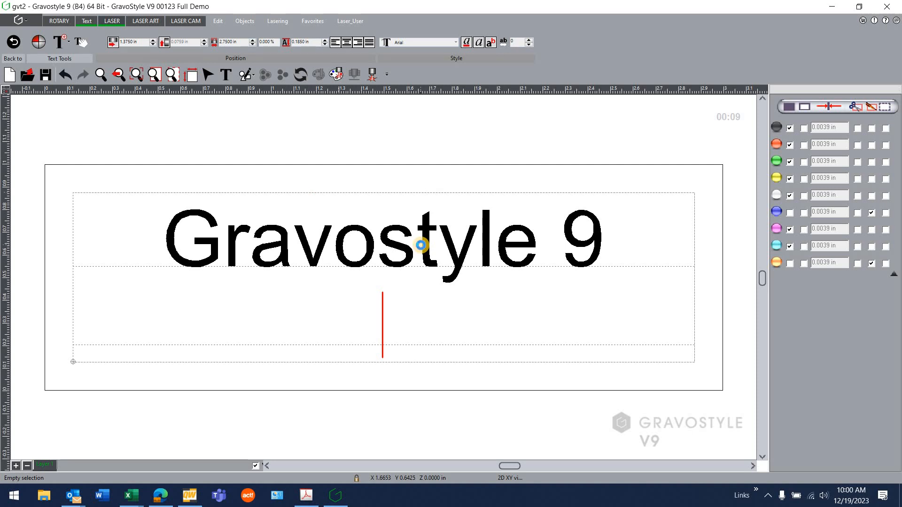
type("Laser Mode")
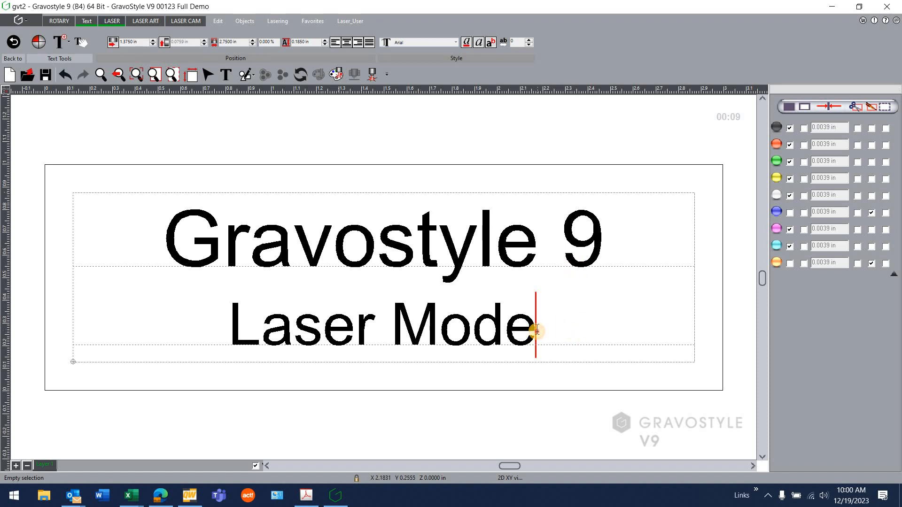
Change the "Laser Mode" line to a height of 0.15 in and the Bahnschrift Light font.
left_click_drag(536, 331, 226, 318)
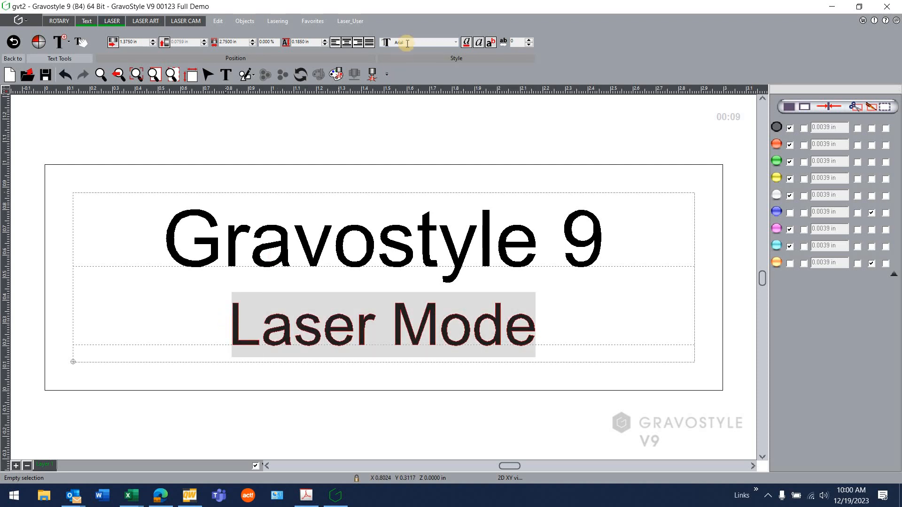
left_click(301, 42)
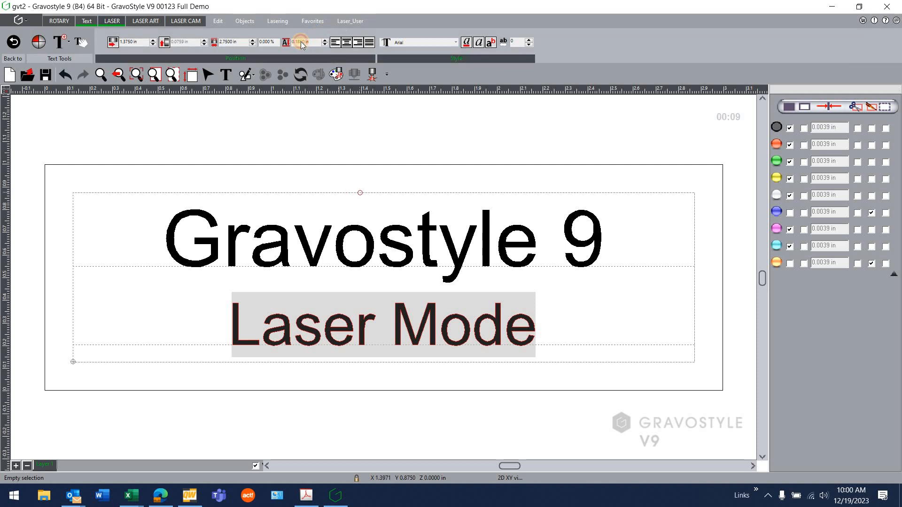
key("BackSpace")
type(".15")
key("Return")
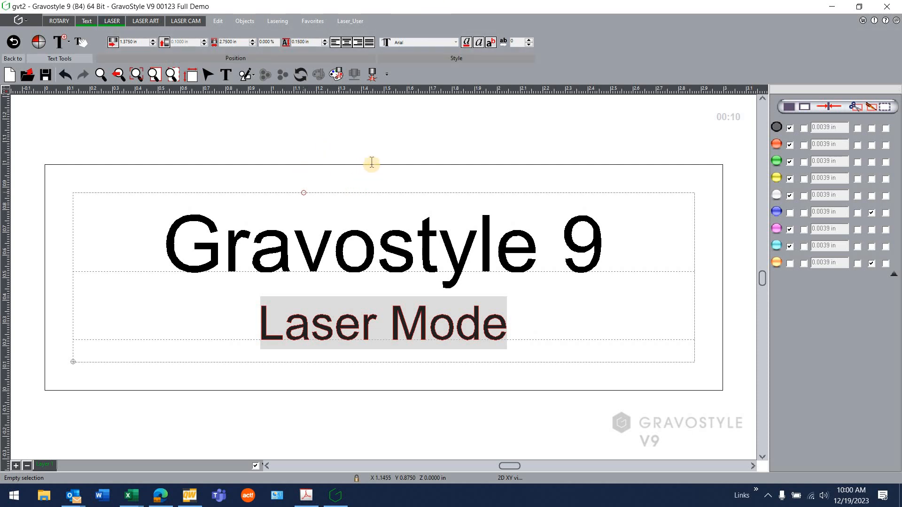
left_click(456, 43)
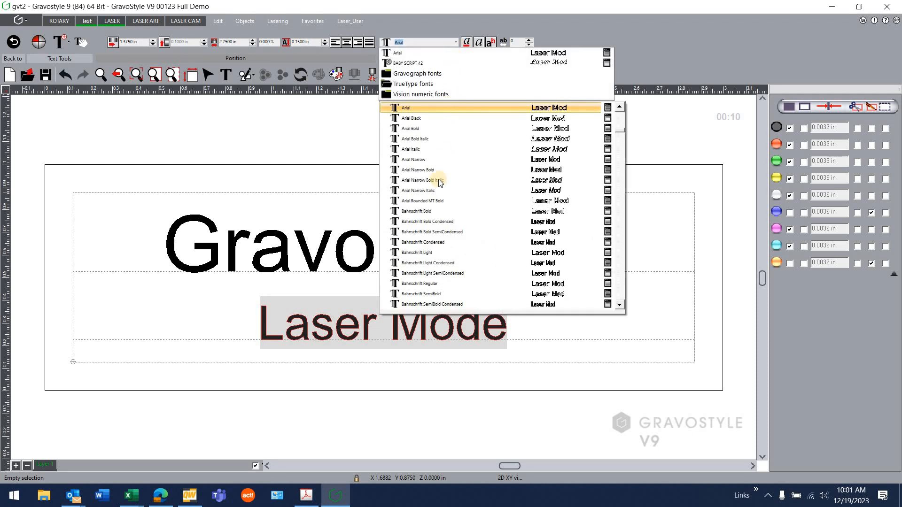
left_click(436, 252)
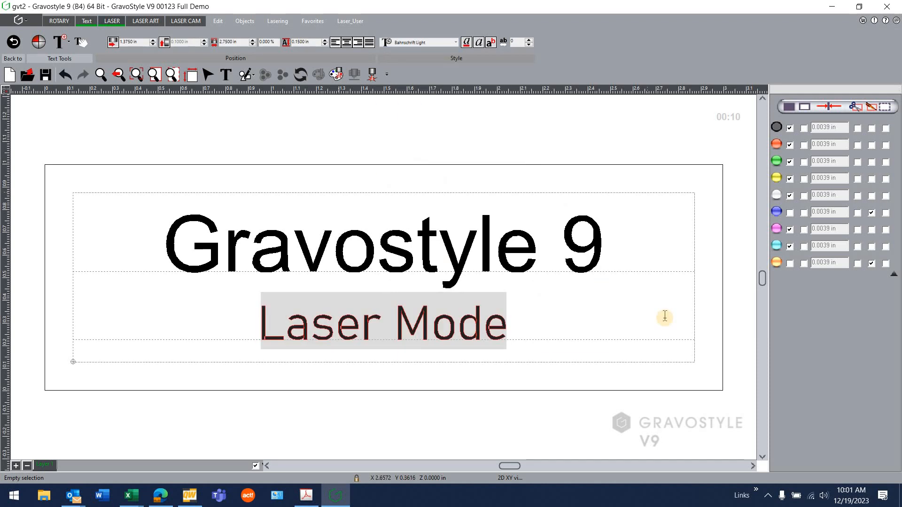
Change the font of the "Laser Mode" line to Book Antiqua.
left_click(455, 43)
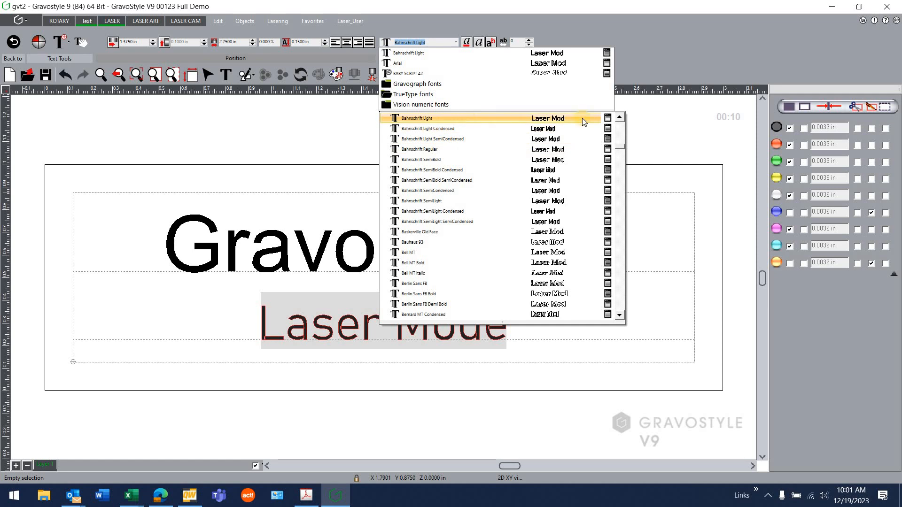
left_click_drag(621, 143, 619, 123)
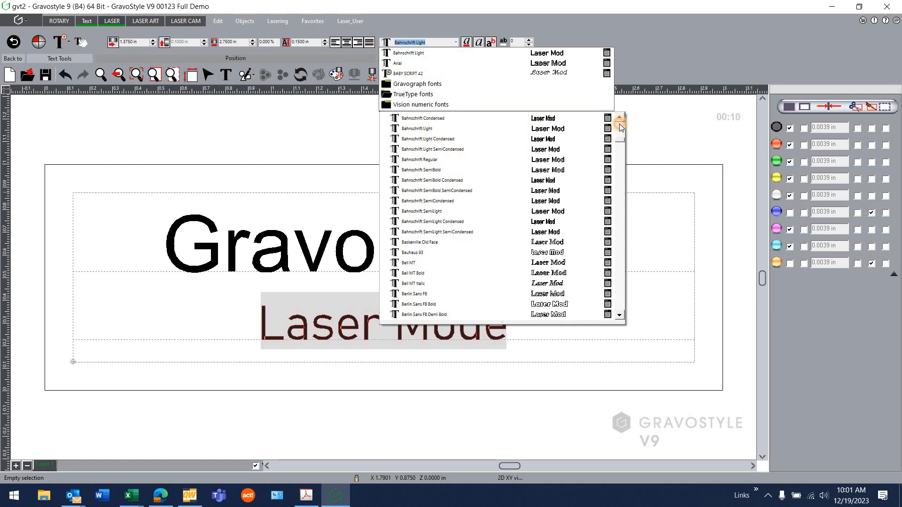
scroll(477, 269, "down", 10)
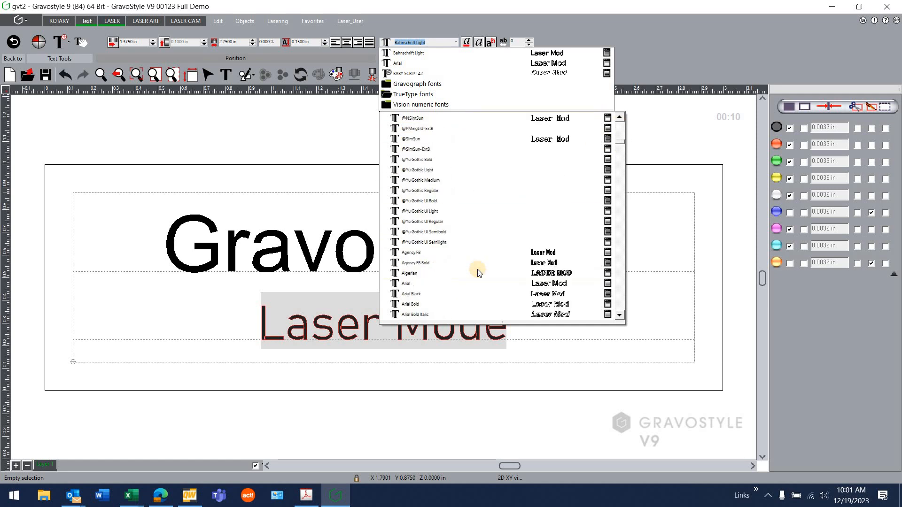
scroll(477, 269, "down", 7)
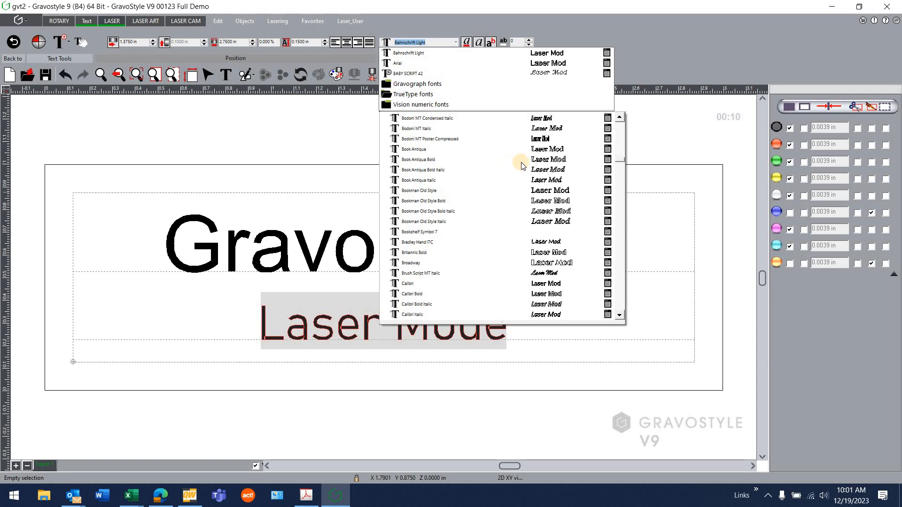
left_click(492, 149)
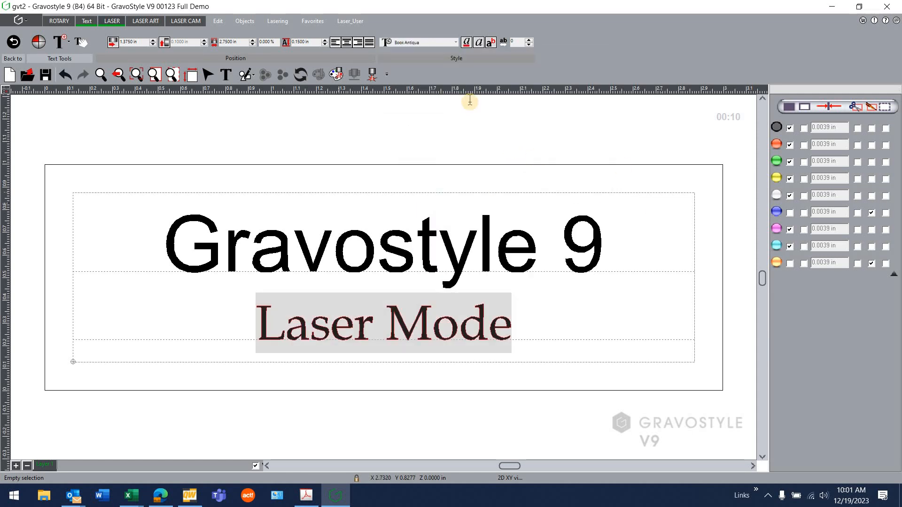
left_click(466, 42)
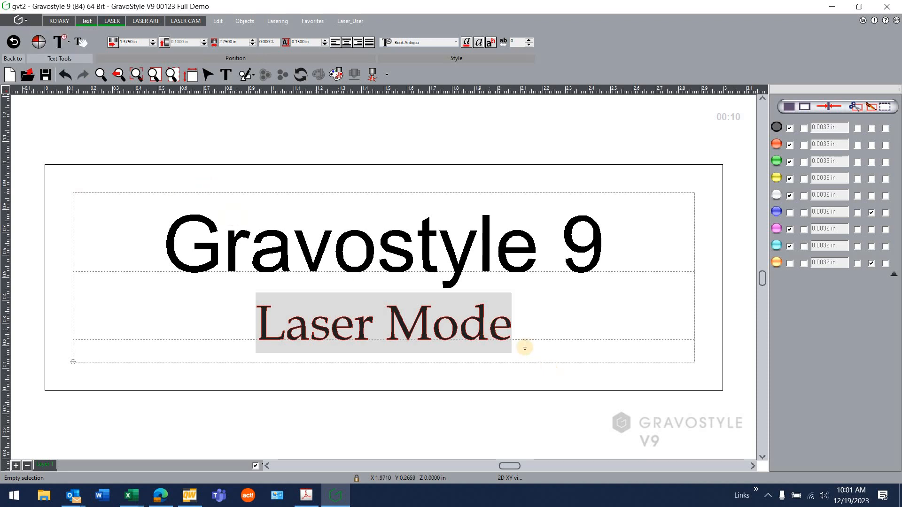
left_click(509, 333)
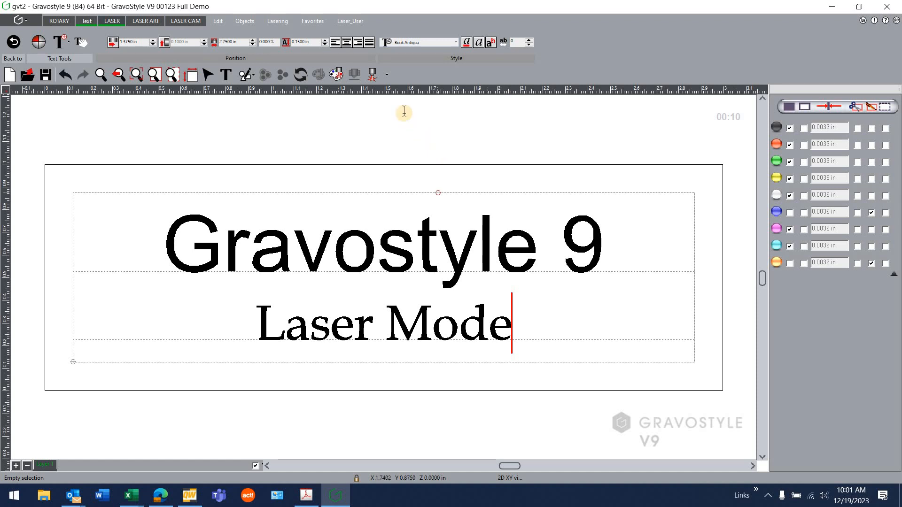
Review the L-Solution laser engraving parameters for the plate, including power, speed, DPI and raster mode, and close them.
left_click(372, 74)
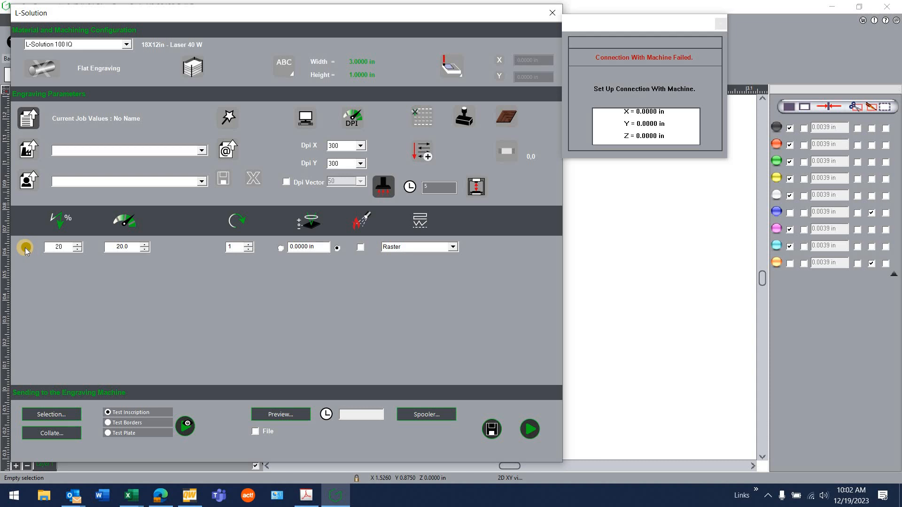
mouse_move(266, 19)
left_mouse_down()
mouse_move(264, 292)
mouse_move(277, 20)
mouse_move(257, 6)
left_mouse_up()
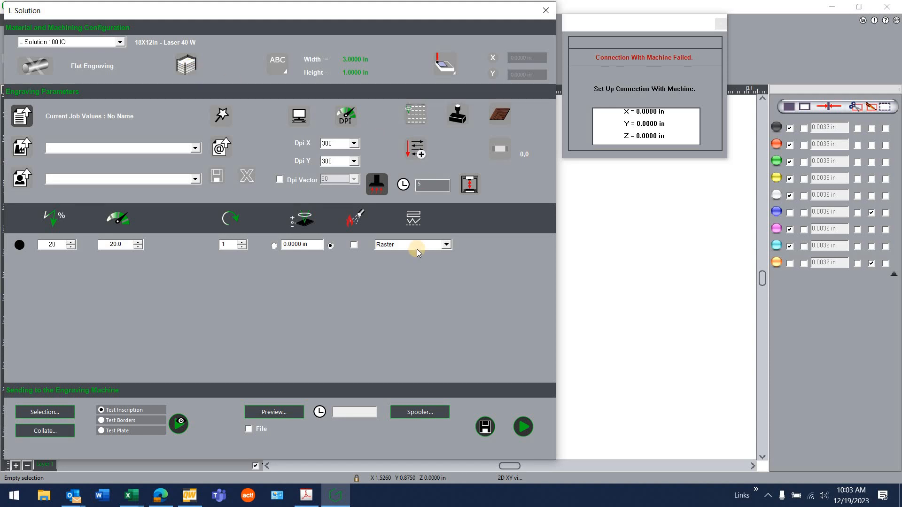
left_click(543, 12)
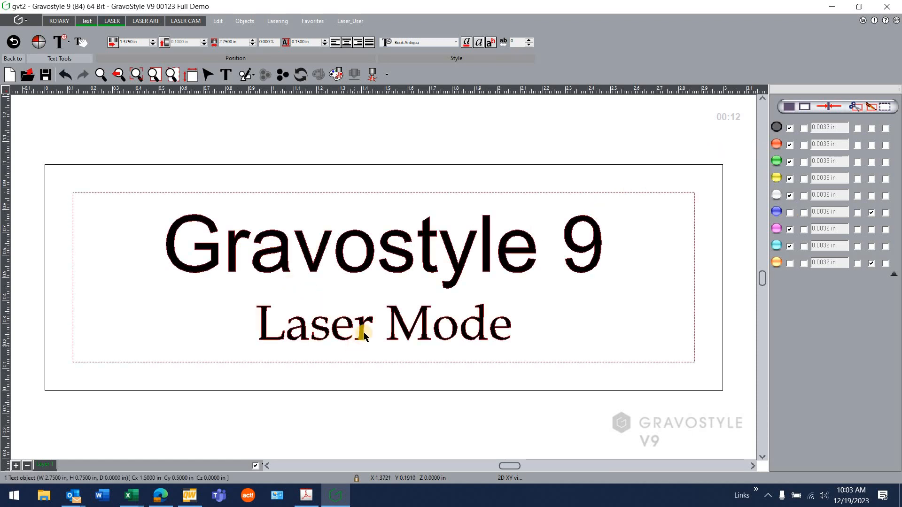
Reopen the plate text for editing after "Laser Mode" and switch to the Rapido text tools.
left_click(399, 310)
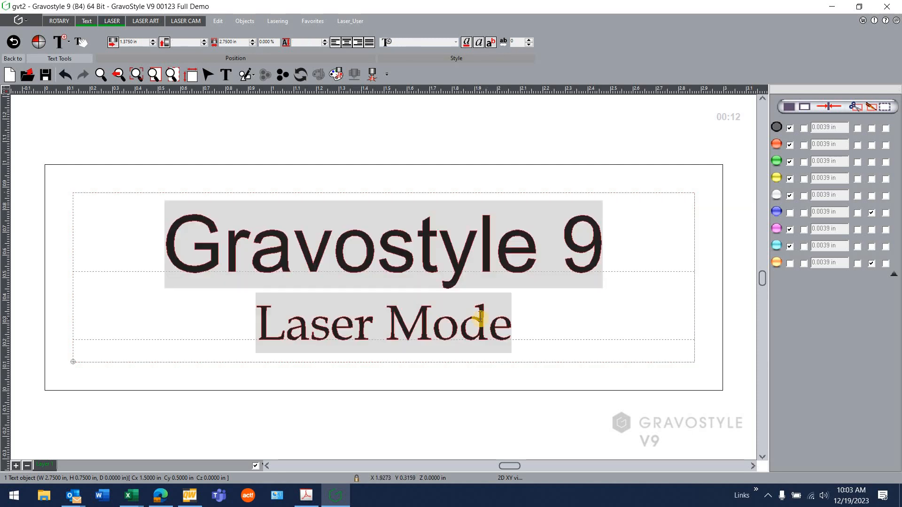
double_click(480, 318)
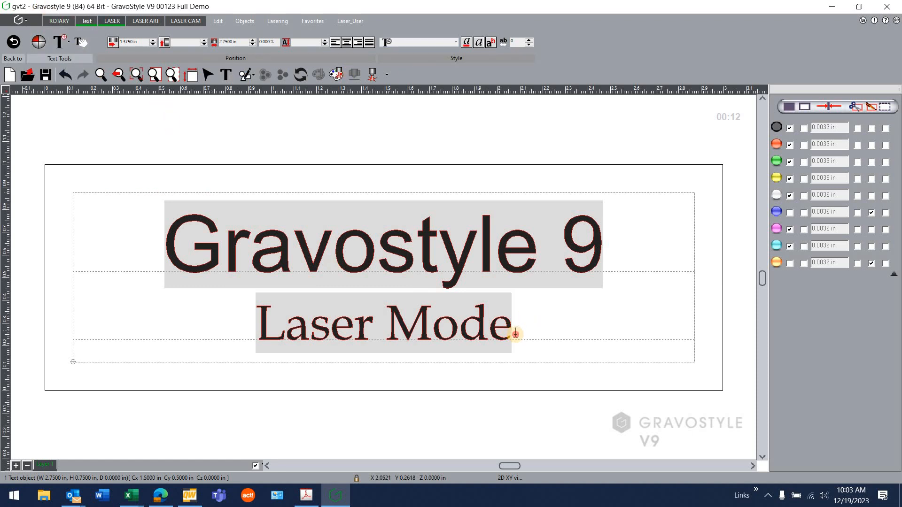
left_click(513, 332)
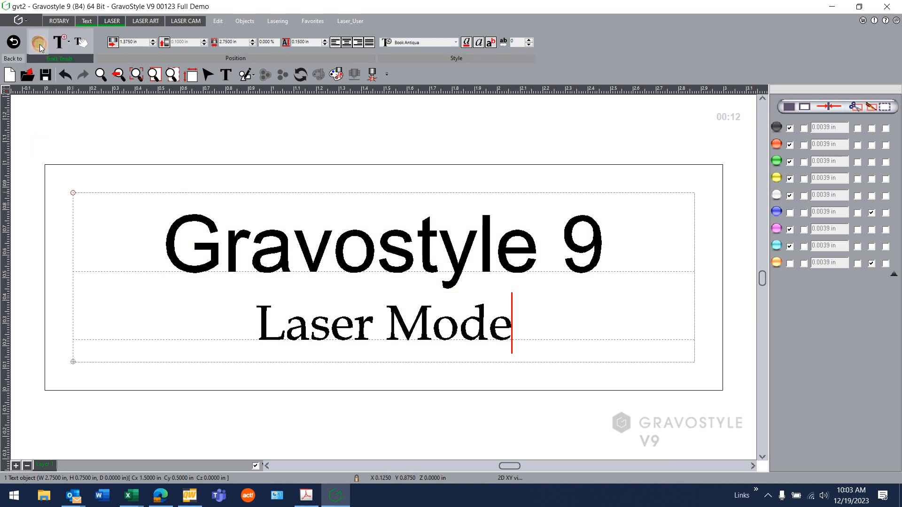
left_click(39, 44)
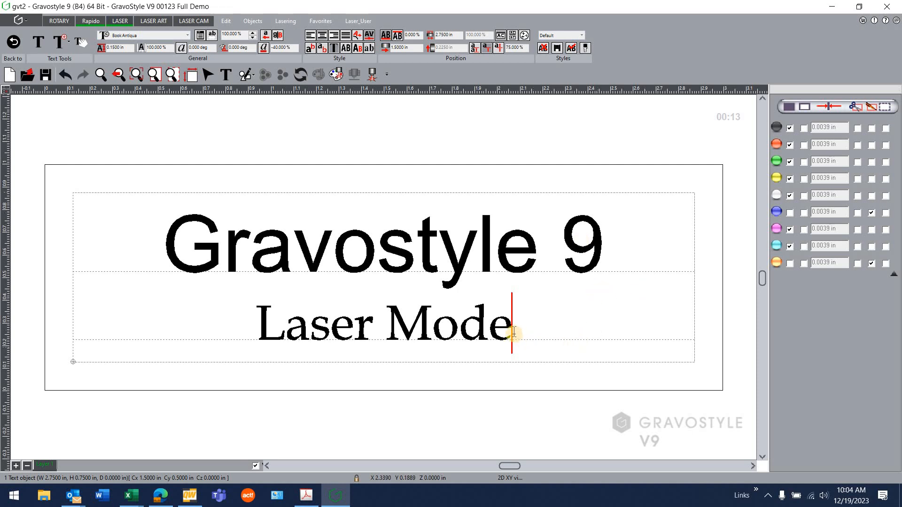
Colour the "Laser Mode" line green and display green as a hairline outline without fill.
left_click_drag(513, 331, 256, 315)
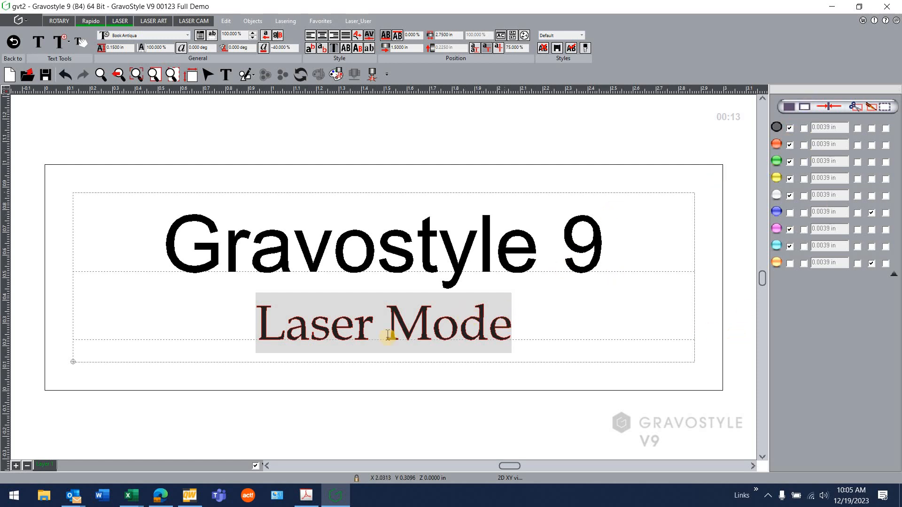
left_click(776, 162)
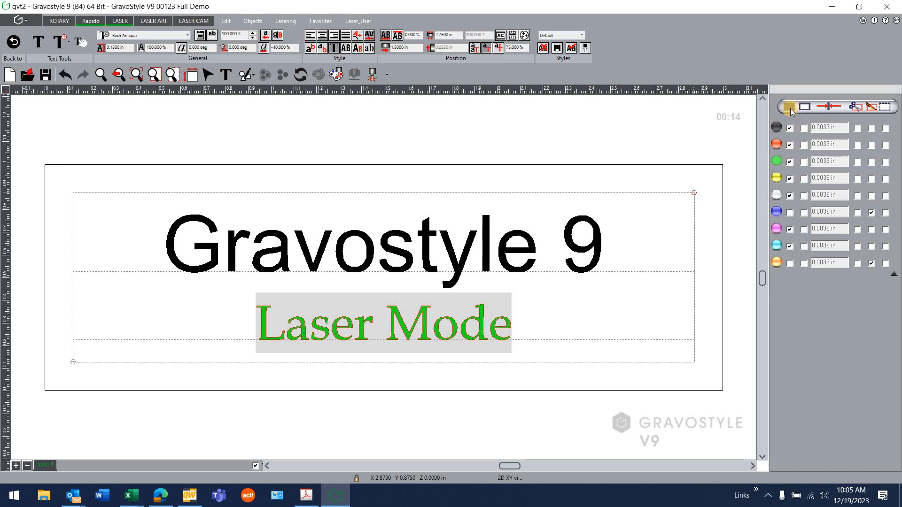
left_click(790, 162)
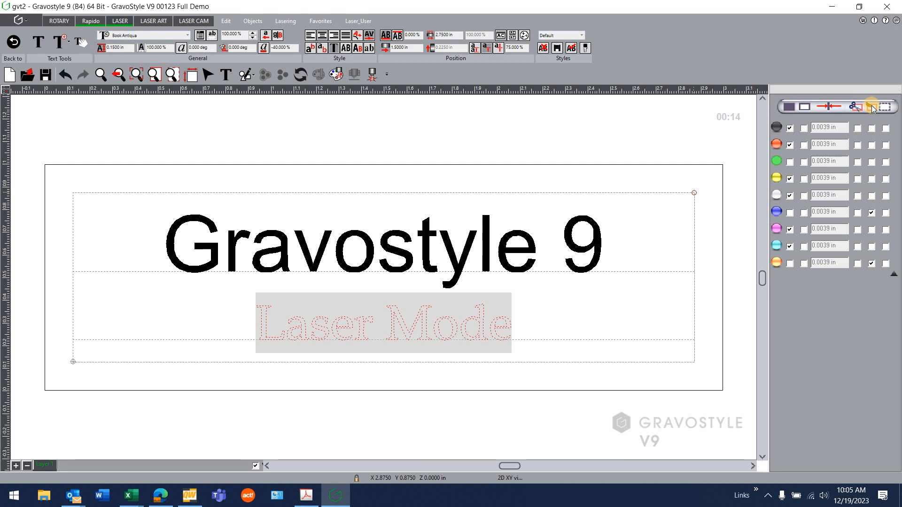
left_click(872, 162)
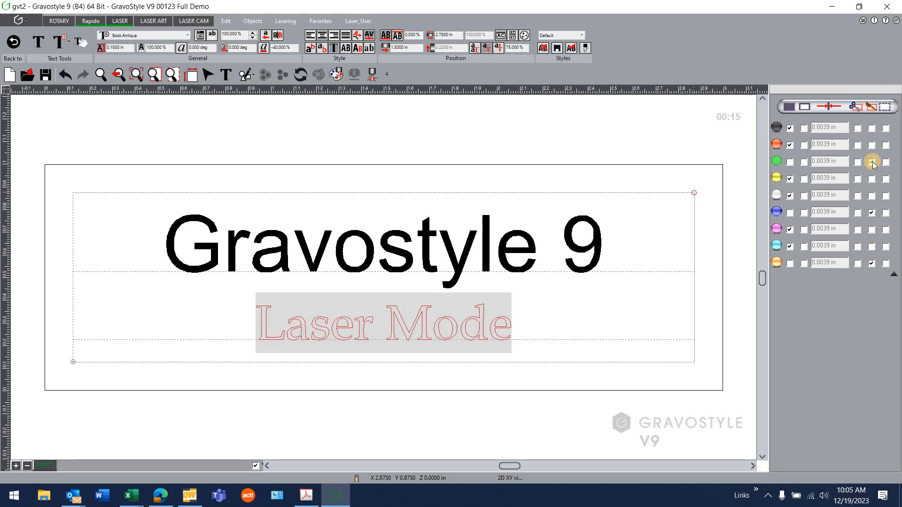
left_click(515, 332)
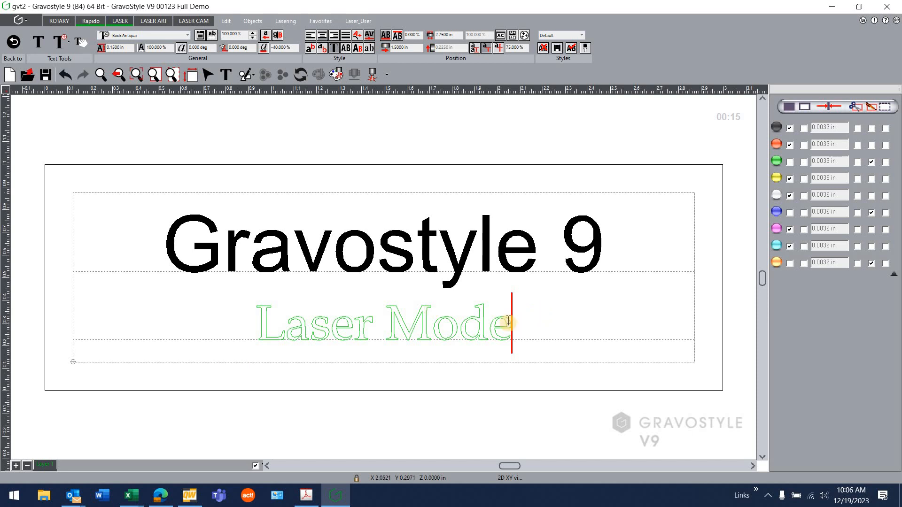
Switch the green colour from hairline to an outline with a set thickness of 0.010 in.
left_click(871, 163)
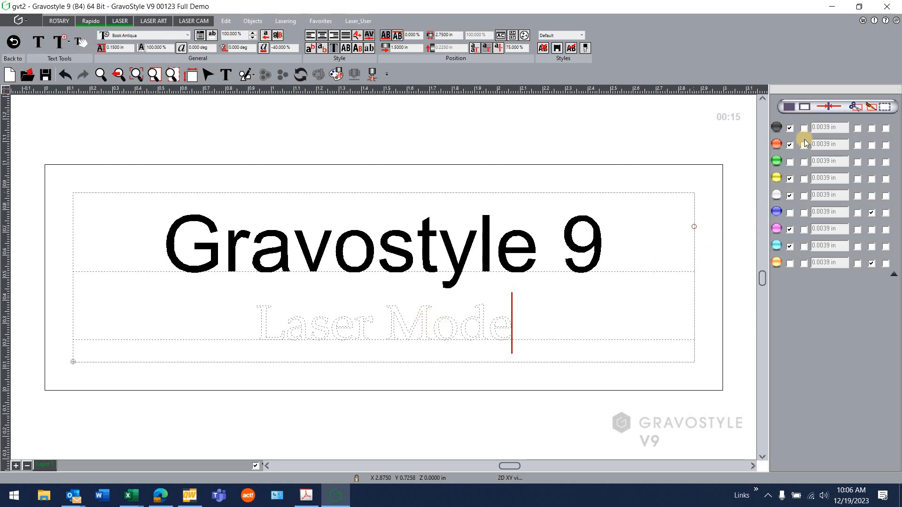
left_click(804, 162)
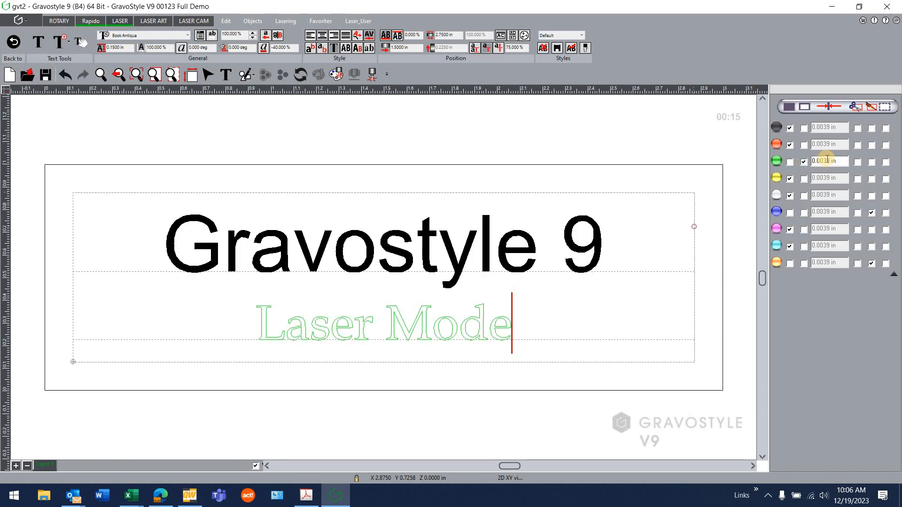
double_click(826, 161)
key("BackSpace")
type(".010")
key("Return")
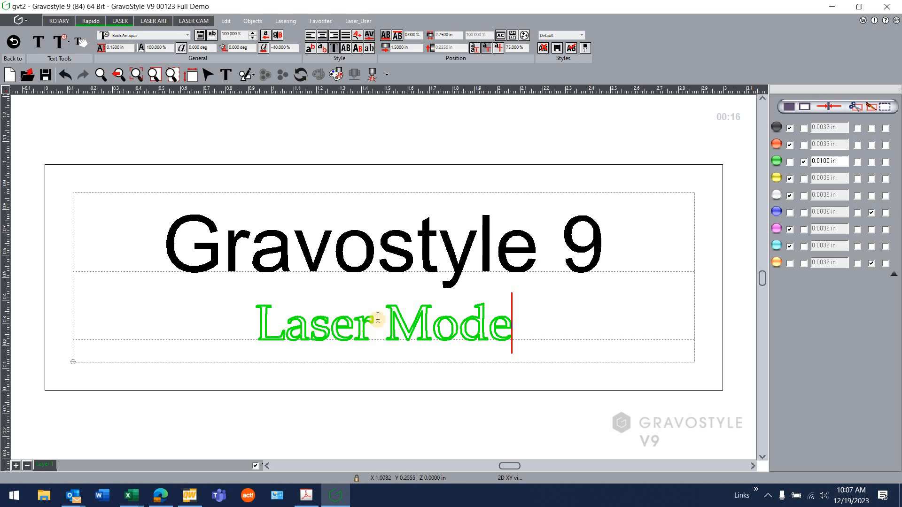
Turn off the thick outline for the green colour and give it a solid fill.
double_click(824, 161)
left_click(803, 162)
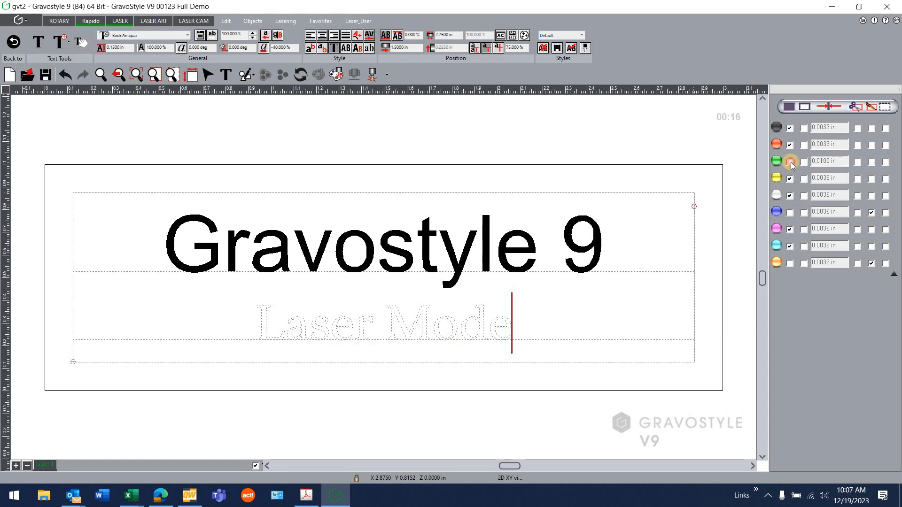
left_click(790, 162)
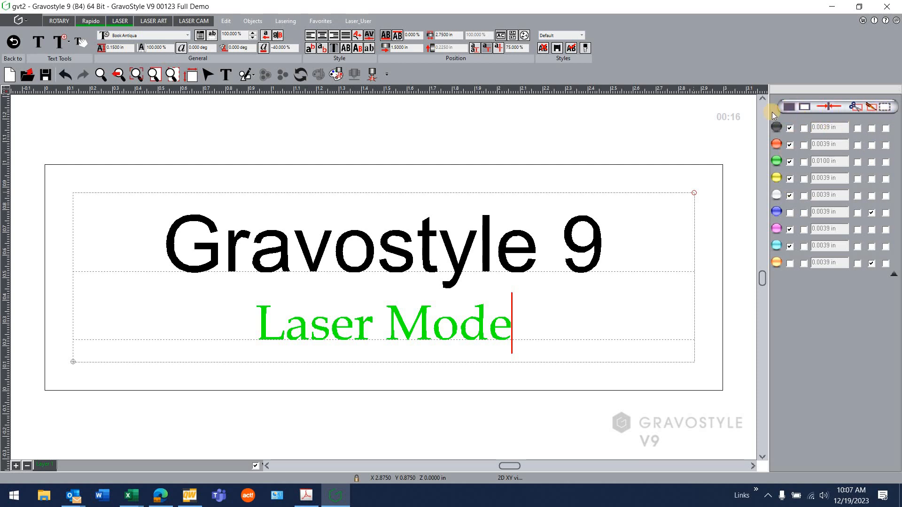
Try displaying the green colour as a dashed outline without fill, and restore its solid fill.
left_click(884, 161)
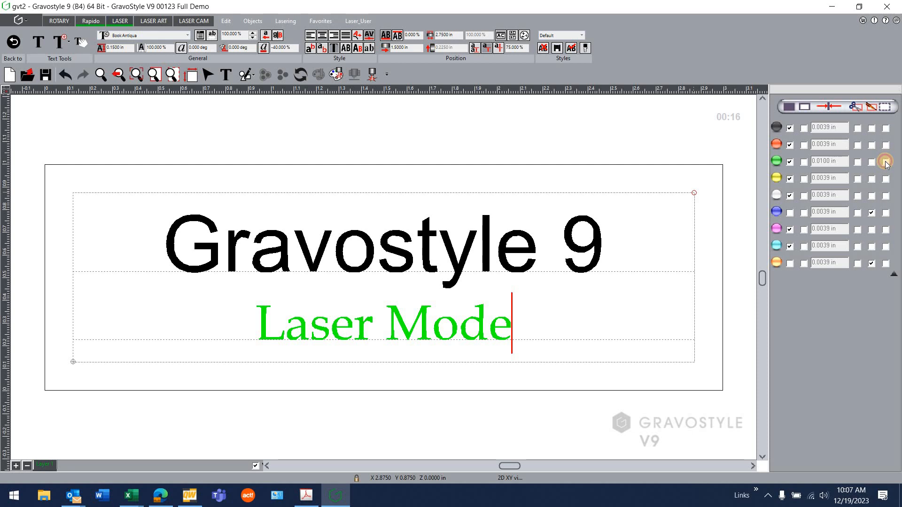
left_click(788, 161)
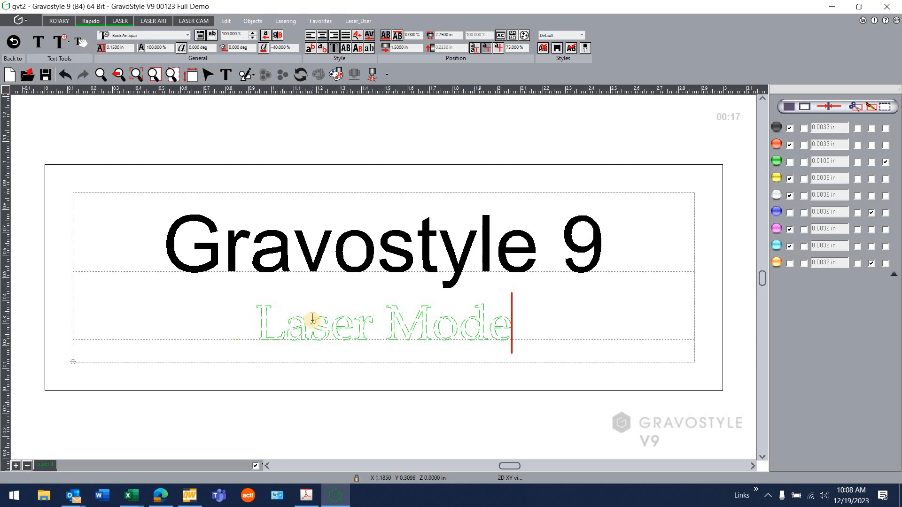
left_click(885, 161)
left_click(790, 162)
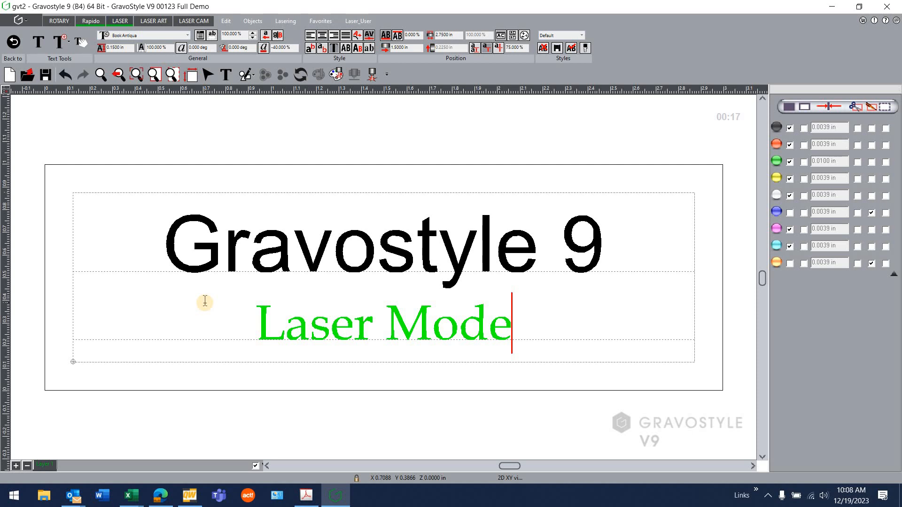
left_click(121, 22)
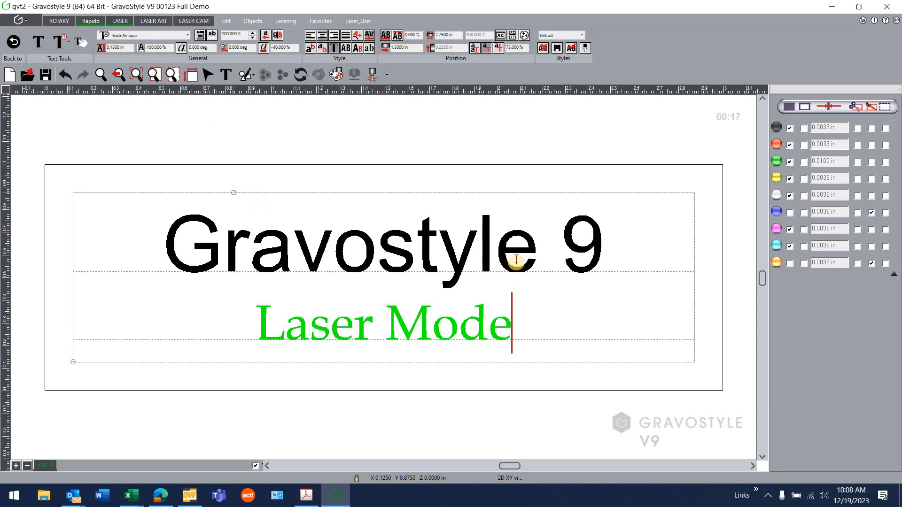